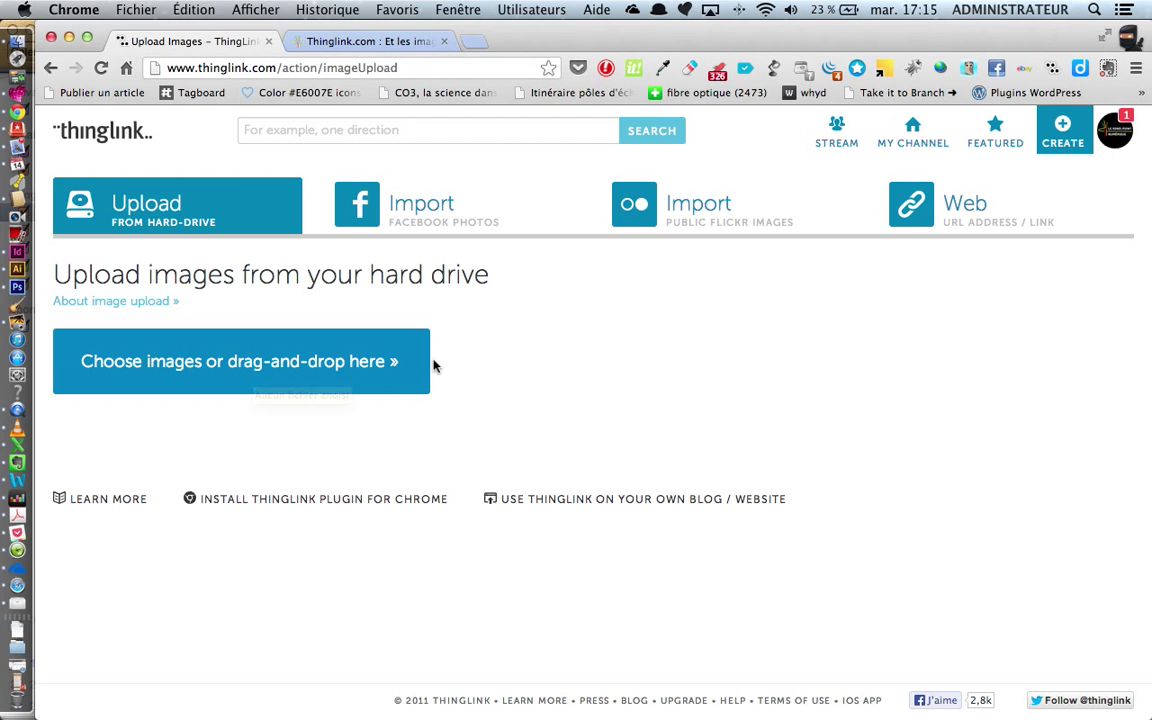
Upload NOO.png from the NoO folder and place a tag on the tip of the robot's antenna.
{"action": "left_click", "coordinate": [238, 364]}
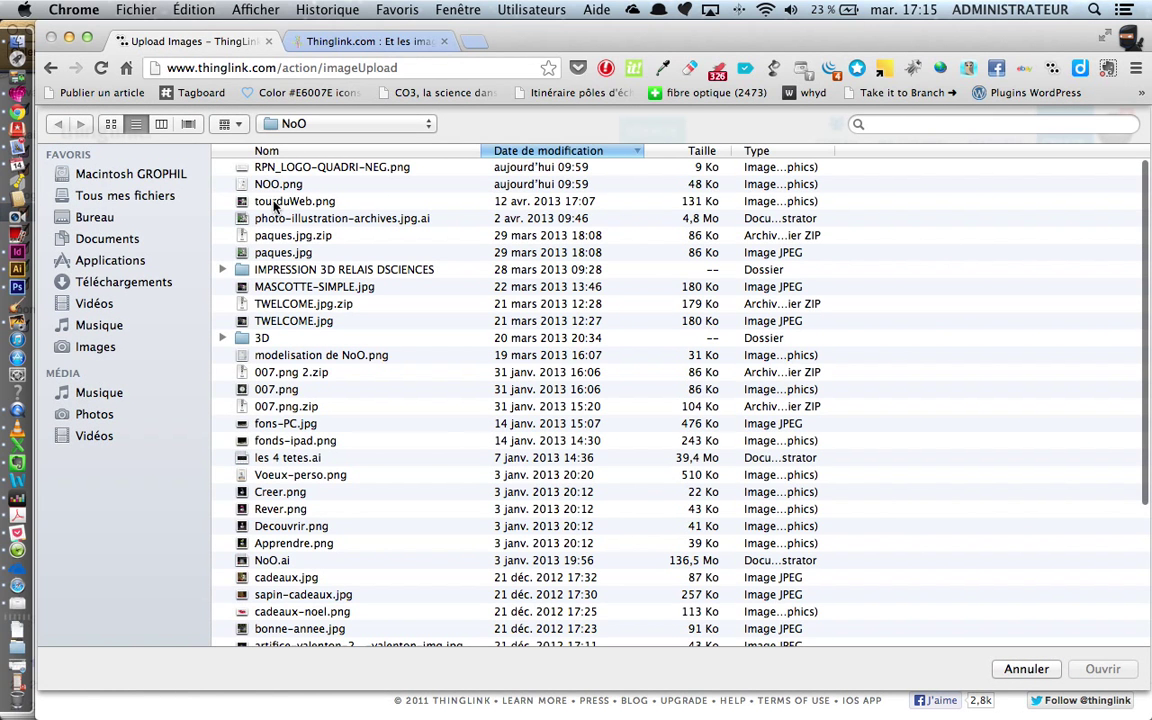
{"action": "double_click", "coordinate": [250, 184]}
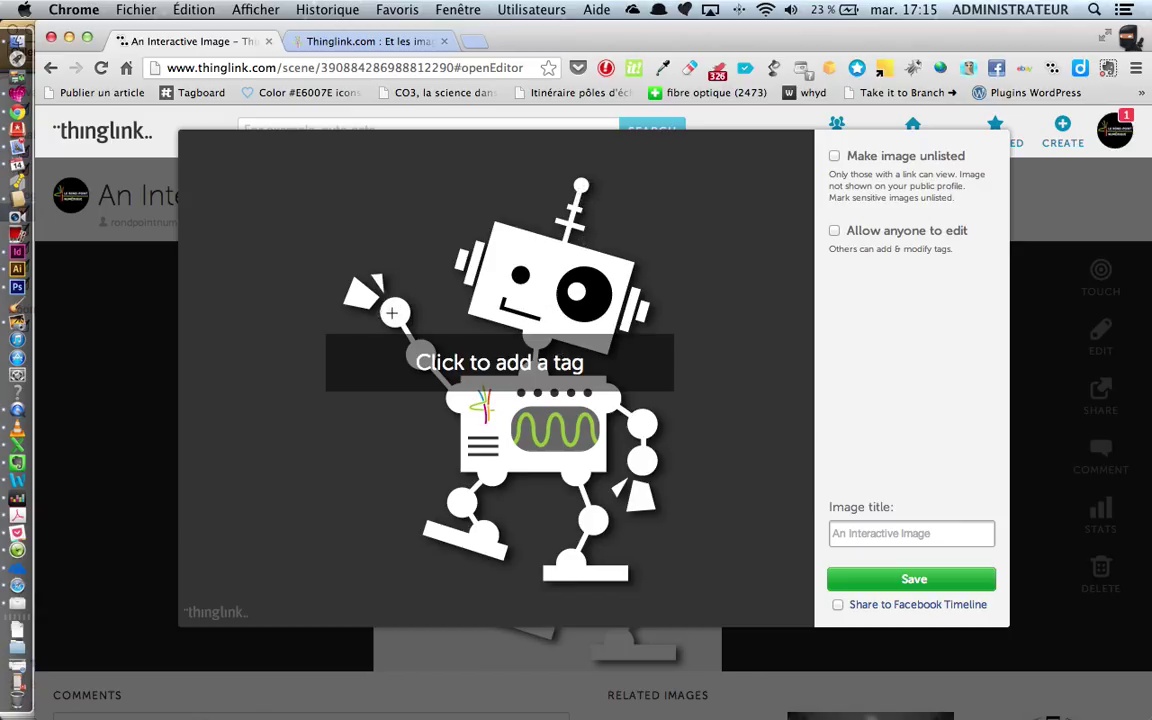
{"action": "left_click", "coordinate": [392, 313]}
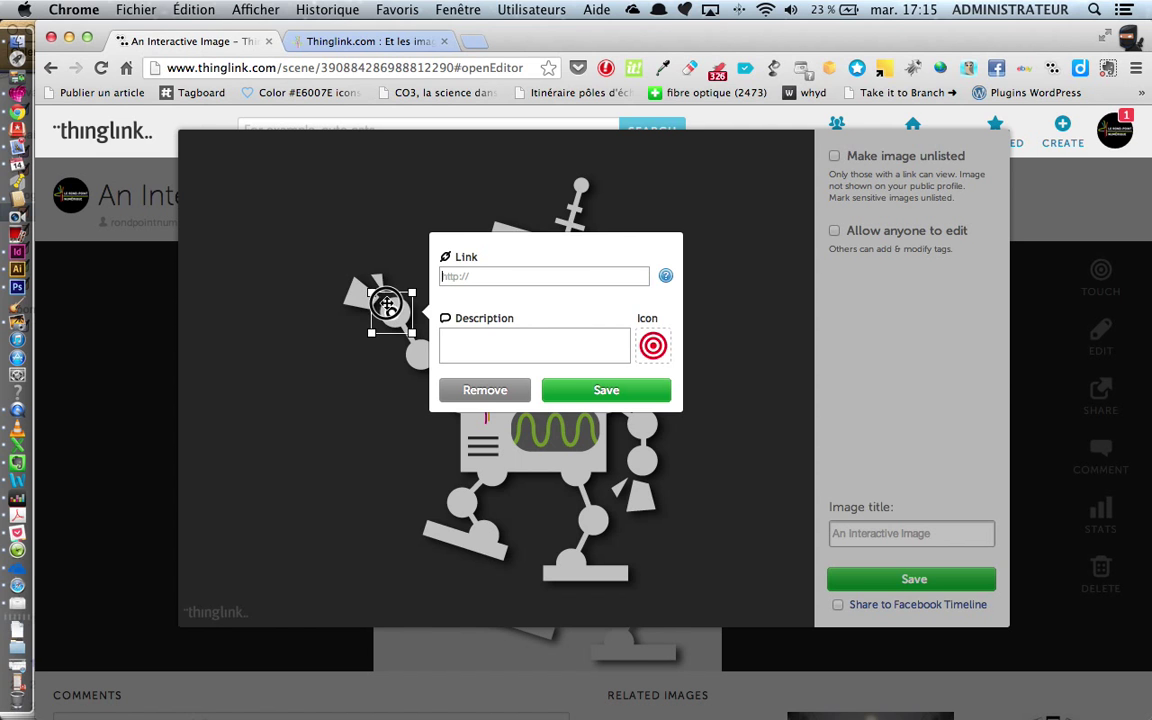
{"action": "left_click_drag", "start_coordinate": [395, 313], "coordinate": [600, 205]}
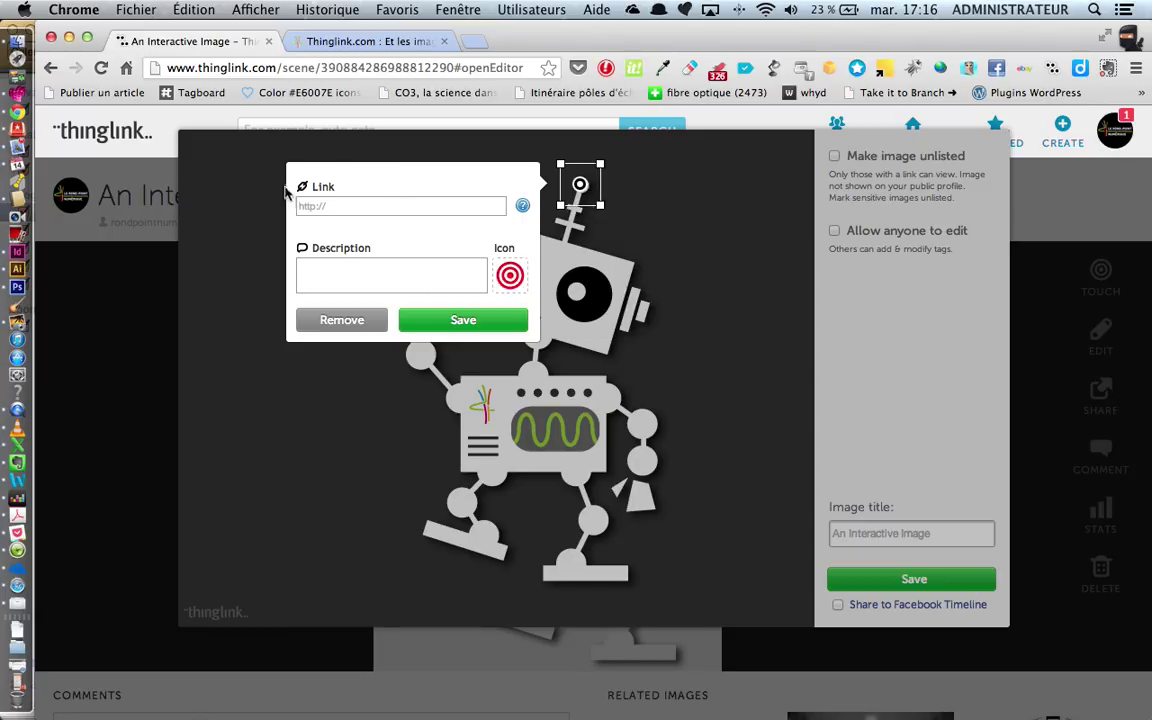
{"action": "type", "text": "www.lerondpointnumer"}
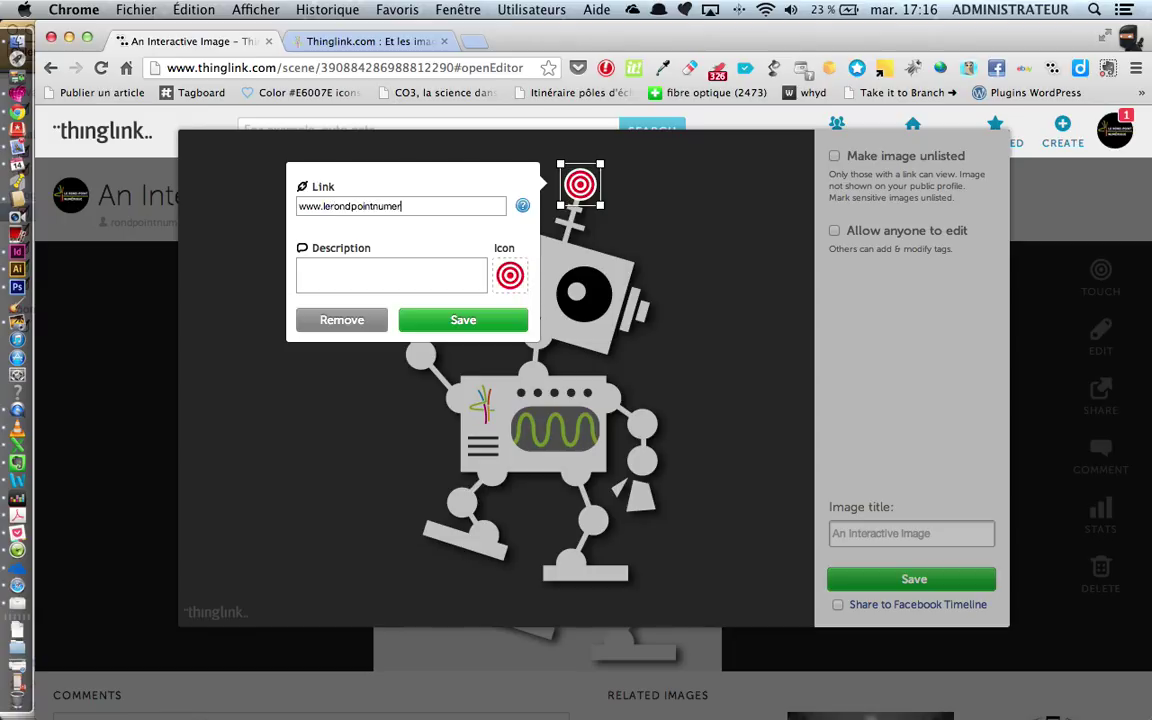
{"action": "type", "text": "ique.fr"}
{"action": "left_click", "coordinate": [334, 269]}
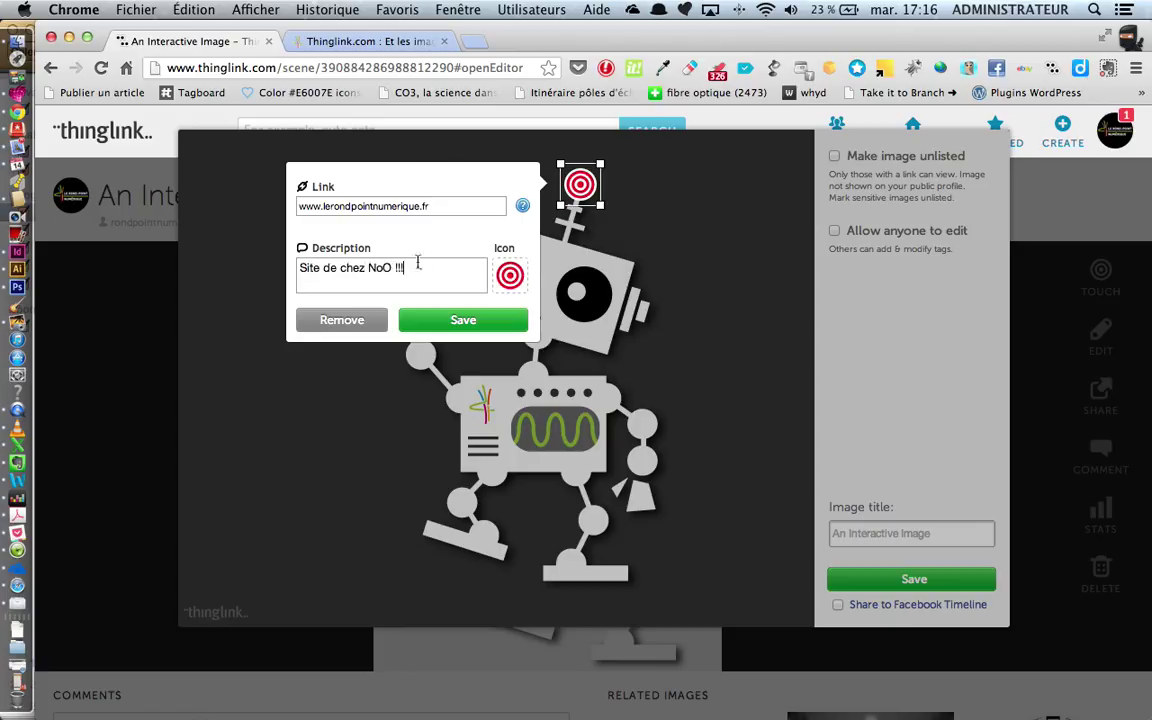
Choose the red target icon for the antenna tag and save the tag.
{"action": "left_click", "coordinate": [510, 276]}
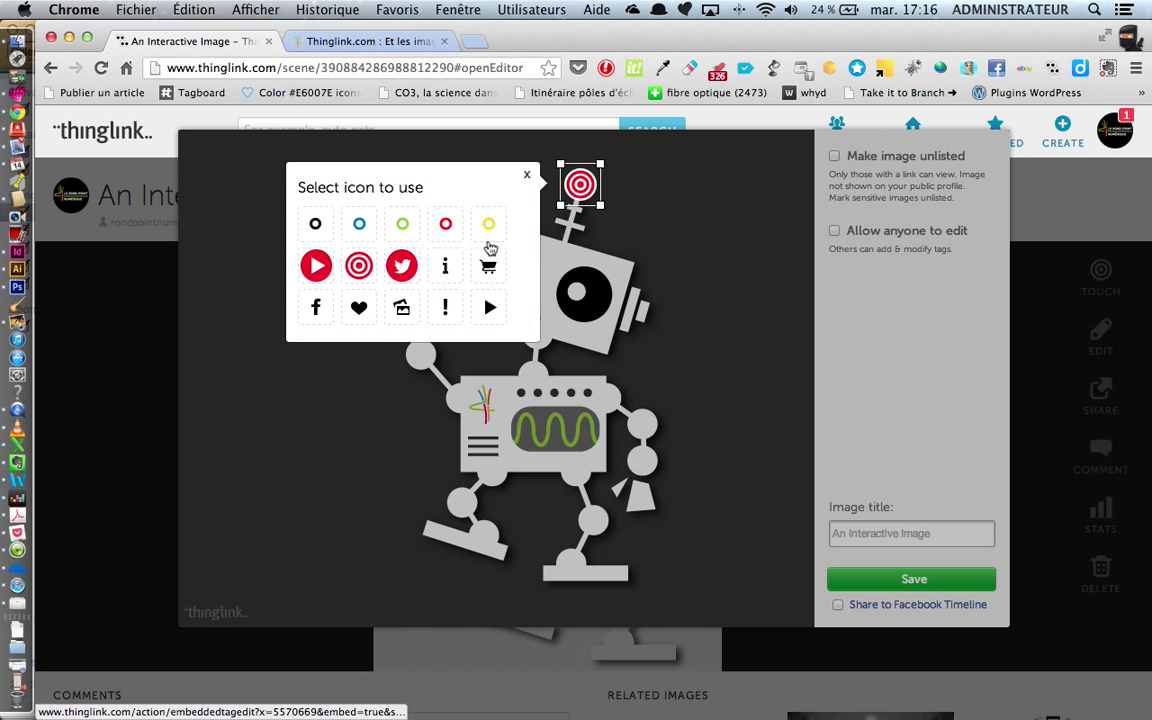
{"action": "scroll", "coordinate": [488, 247], "scroll_direction": "down", "scroll_amount": 2}
{"action": "scroll", "coordinate": [437, 228], "scroll_direction": "up", "scroll_amount": 2}
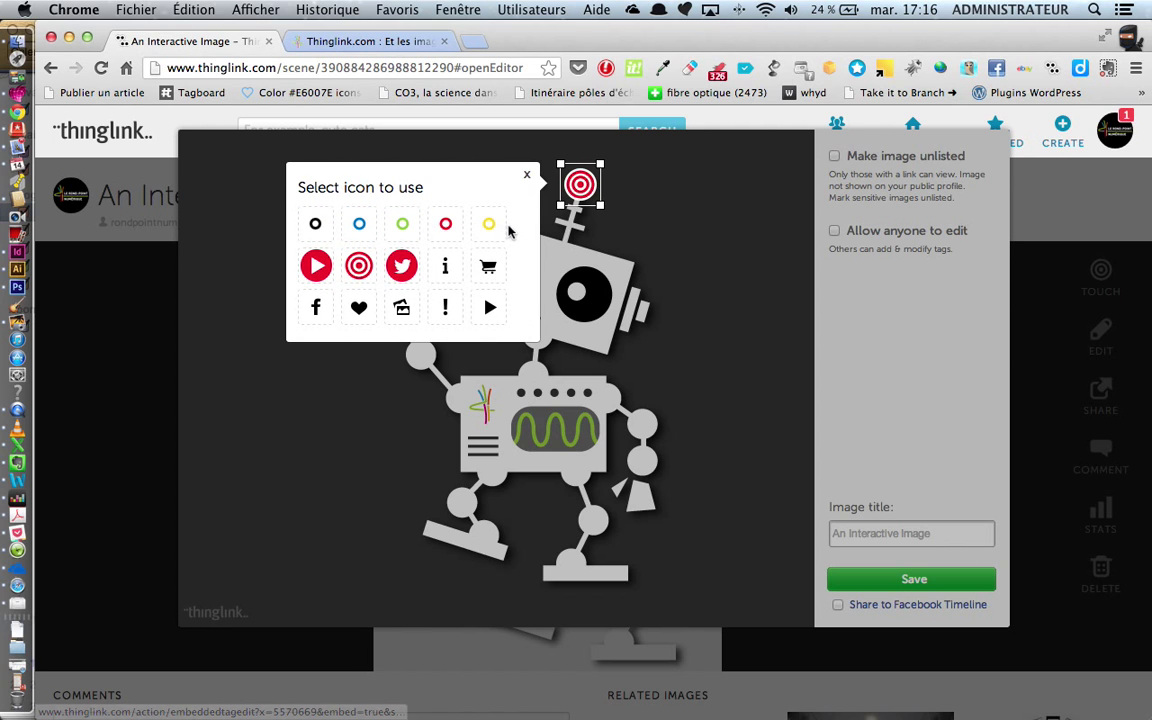
{"action": "scroll", "coordinate": [364, 316], "scroll_direction": "down", "scroll_amount": 2}
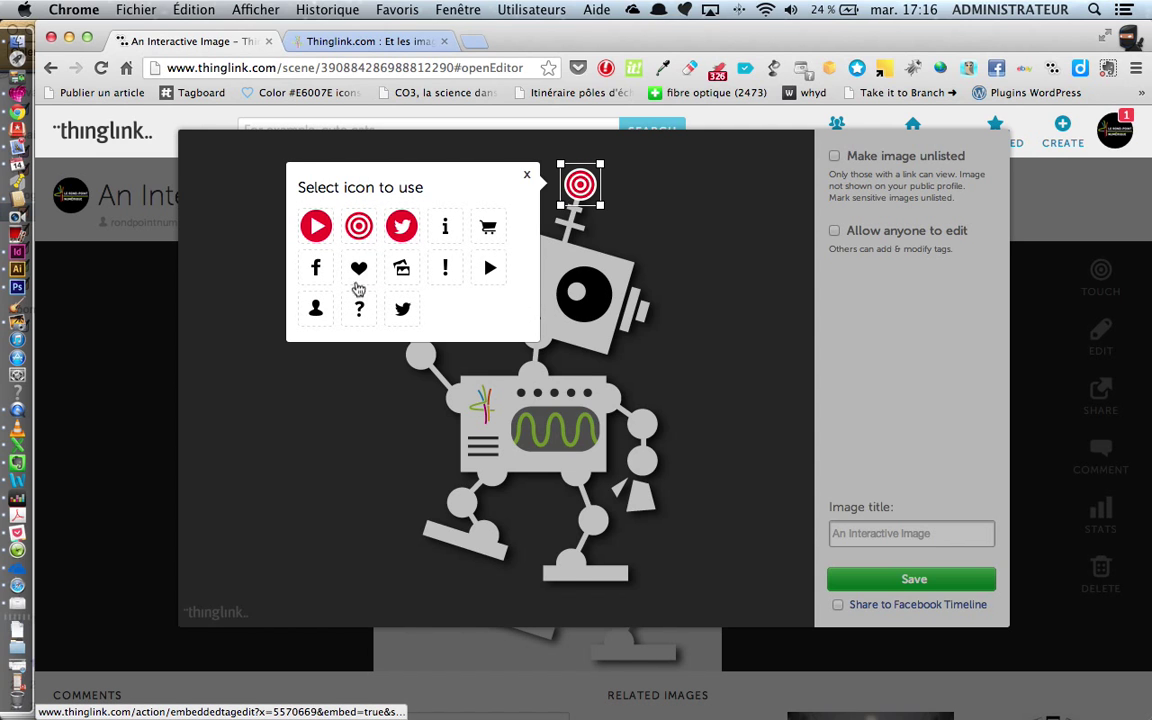
{"action": "left_click", "coordinate": [352, 230]}
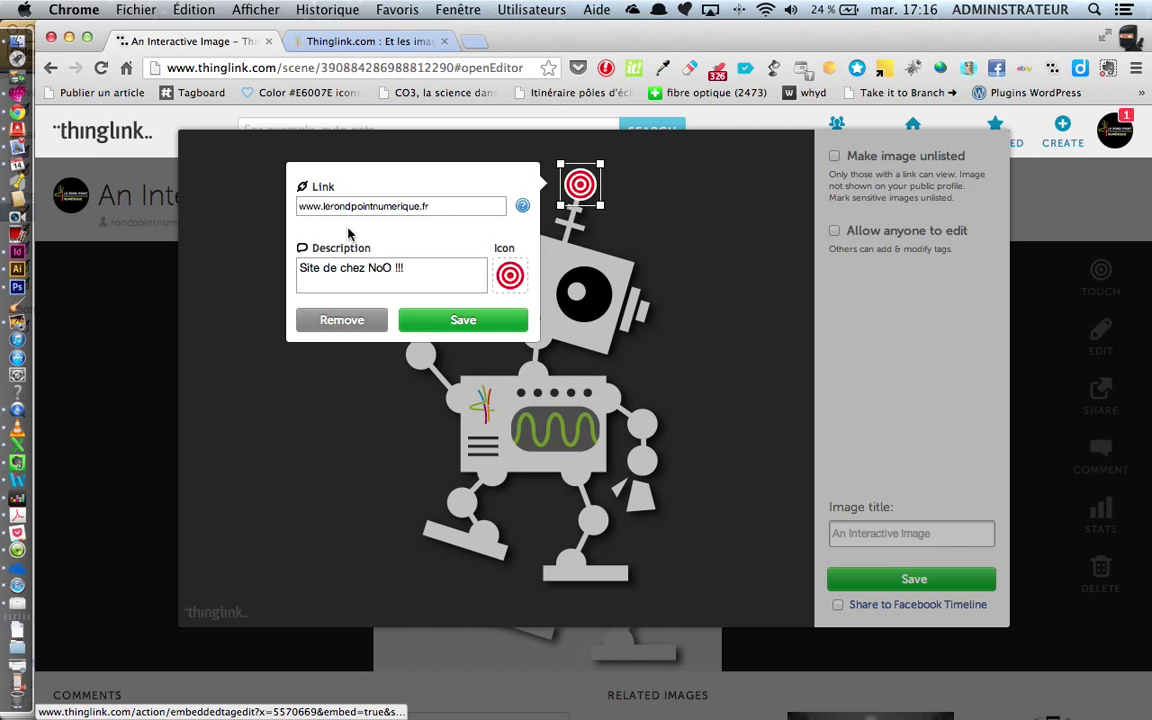
{"action": "left_click", "coordinate": [463, 319]}
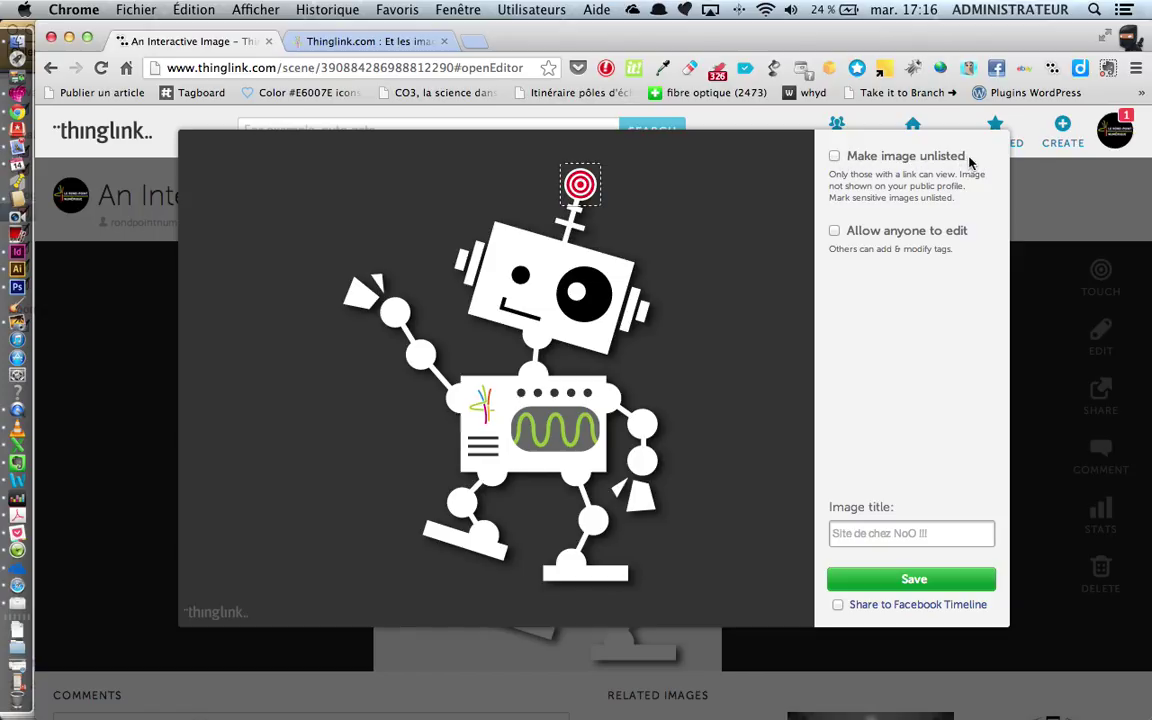
Make the image unlisted and save the tagged image.
{"action": "left_click", "coordinate": [834, 156]}
{"action": "left_click", "coordinate": [835, 232]}
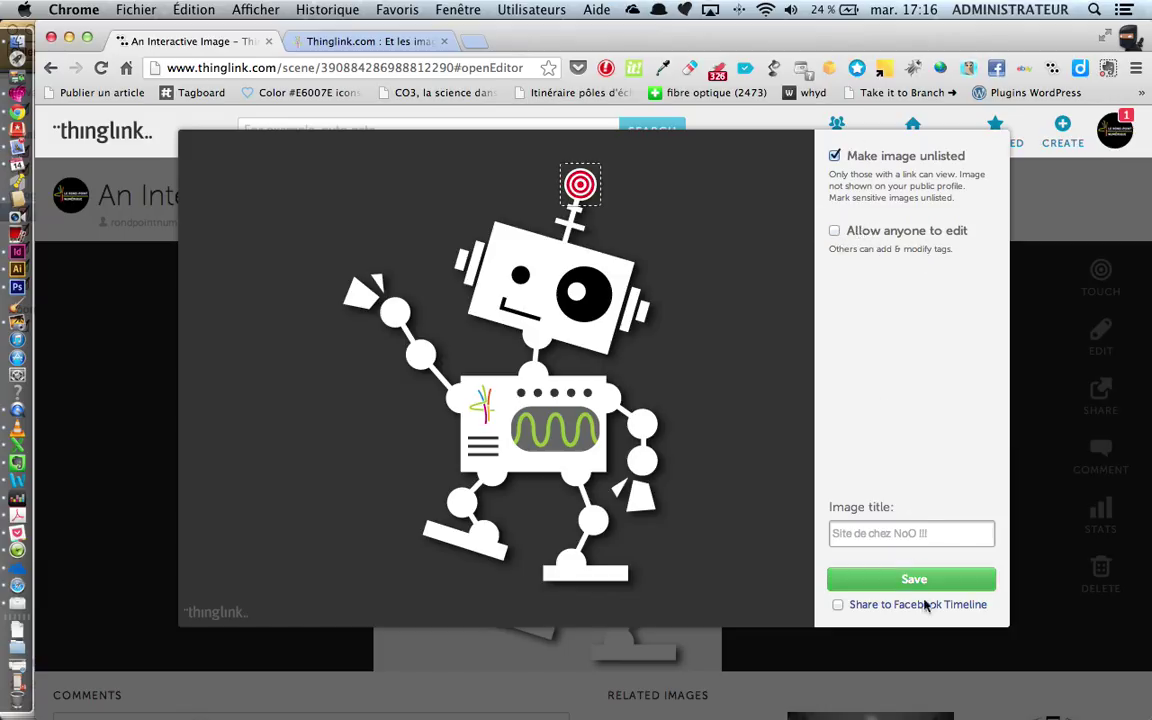
{"action": "triple_click", "coordinate": [934, 535]}
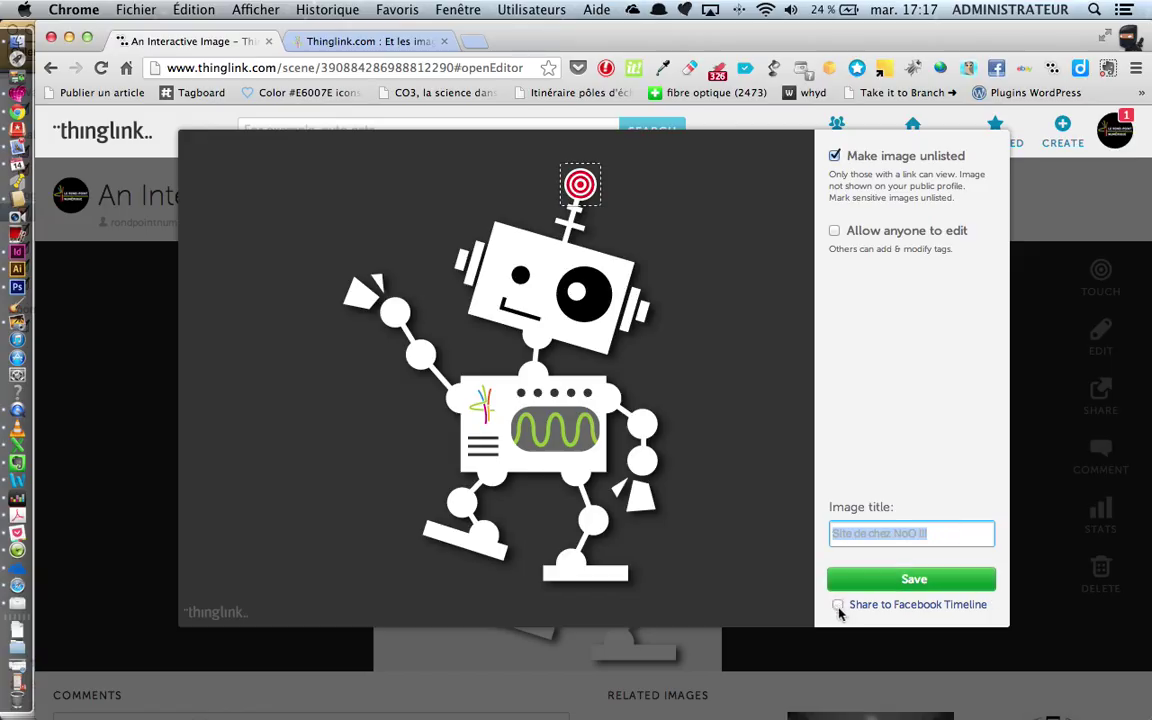
{"action": "left_click", "coordinate": [848, 580]}
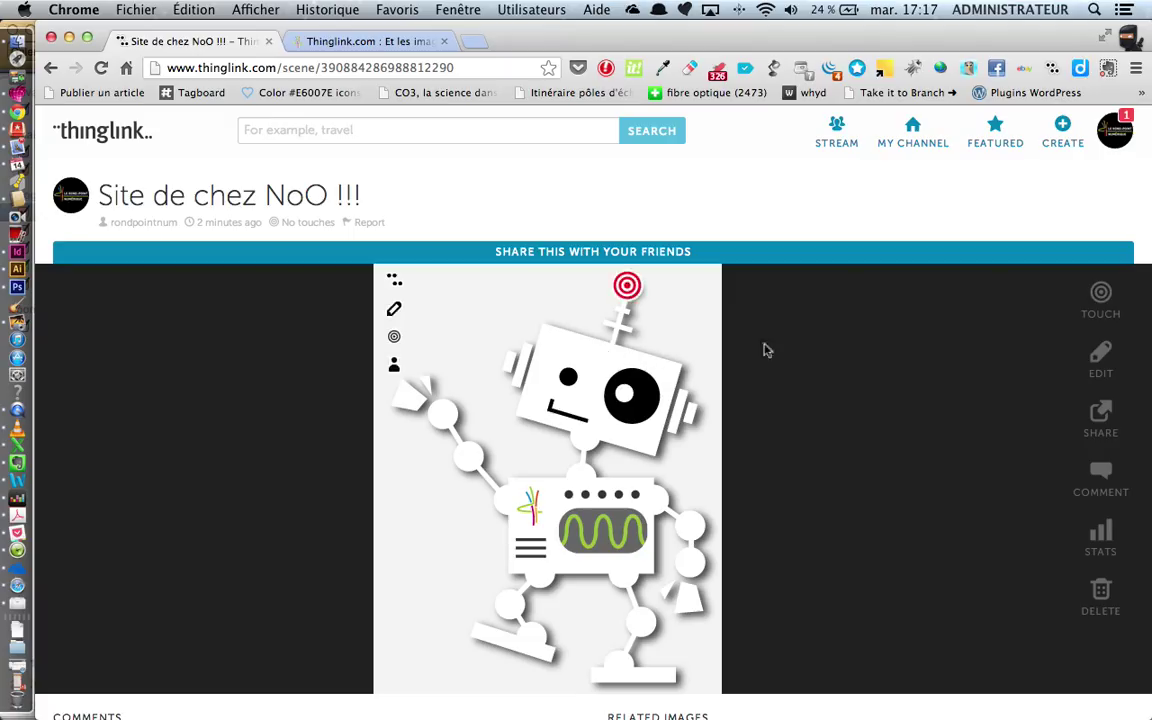
Test the antenna tag by opening its linked website and return to the robot image.
{"action": "mouse_move", "coordinate": [628, 287]}
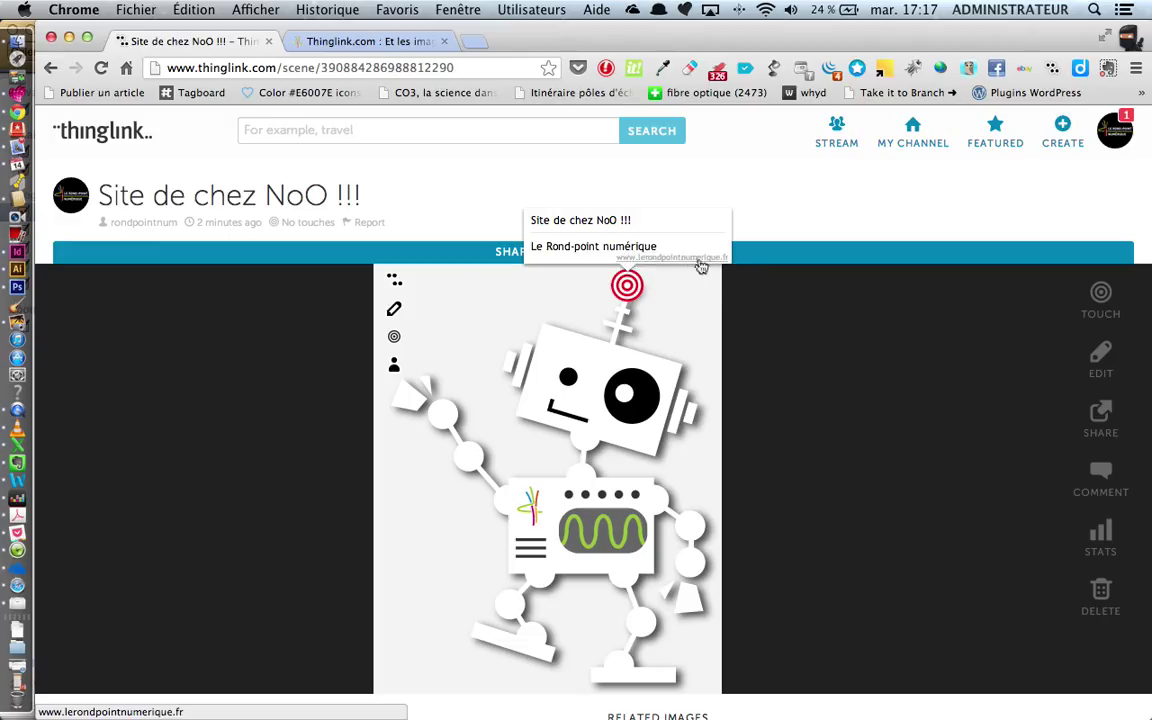
{"action": "left_click", "coordinate": [630, 290]}
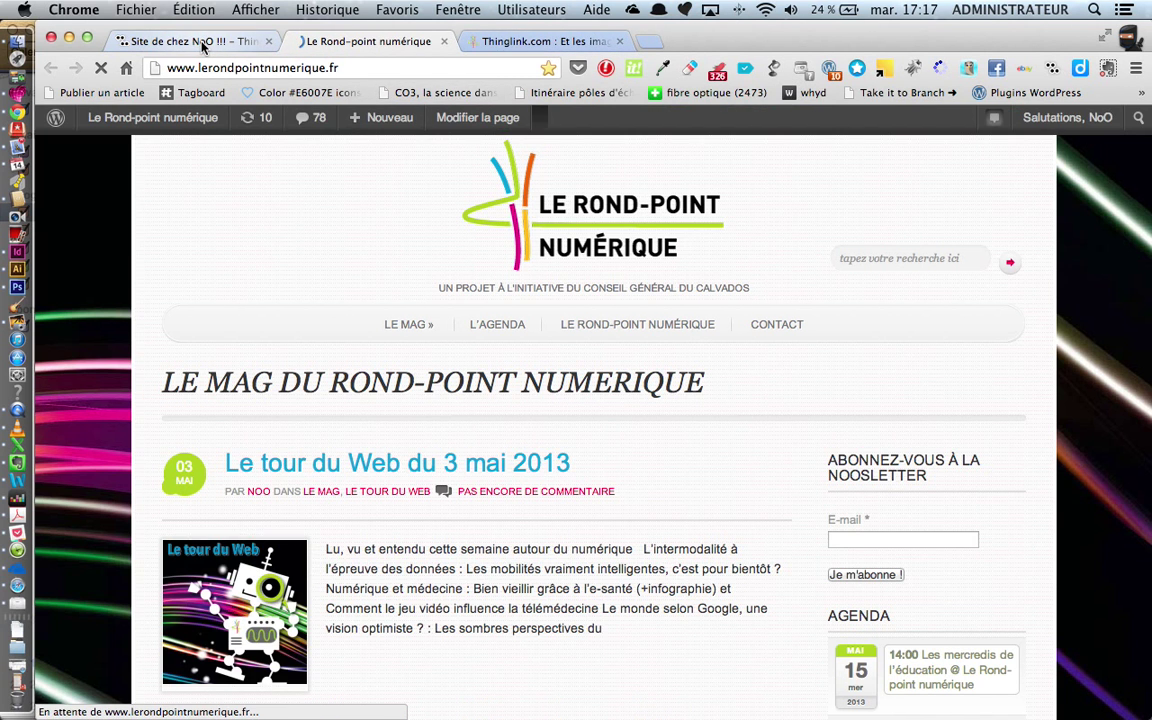
{"action": "left_click", "coordinate": [202, 42]}
{"action": "mouse_move", "coordinate": [451, 326]}
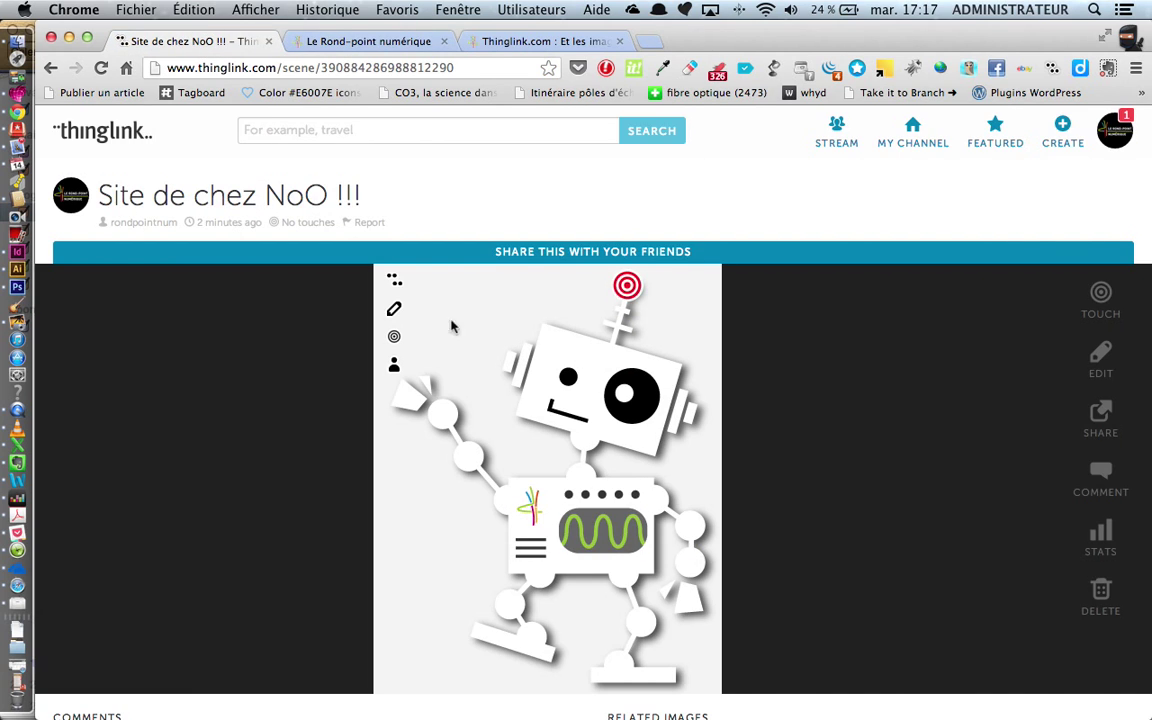
Examine the robot image's sharing options, including its link, its embed code and the iFrame option, and close them.
{"action": "scroll", "coordinate": [743, 489], "scroll_direction": "down", "scroll_amount": 2}
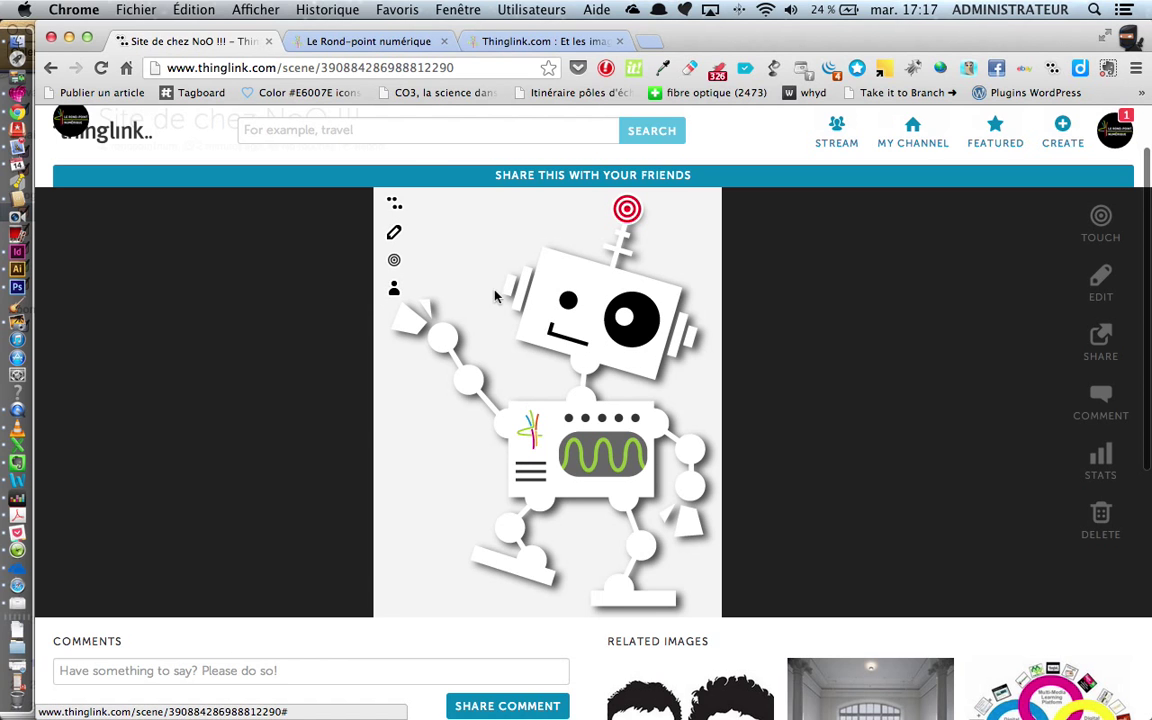
{"action": "left_click", "coordinate": [394, 288]}
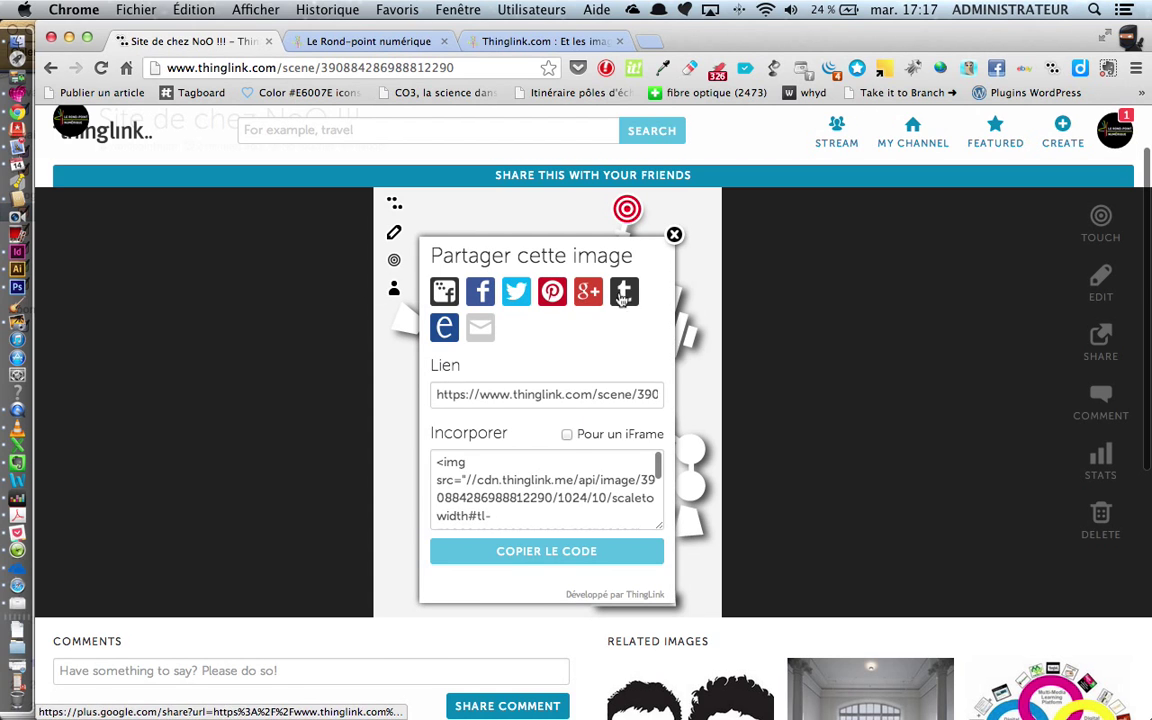
{"action": "left_click", "coordinate": [600, 400]}
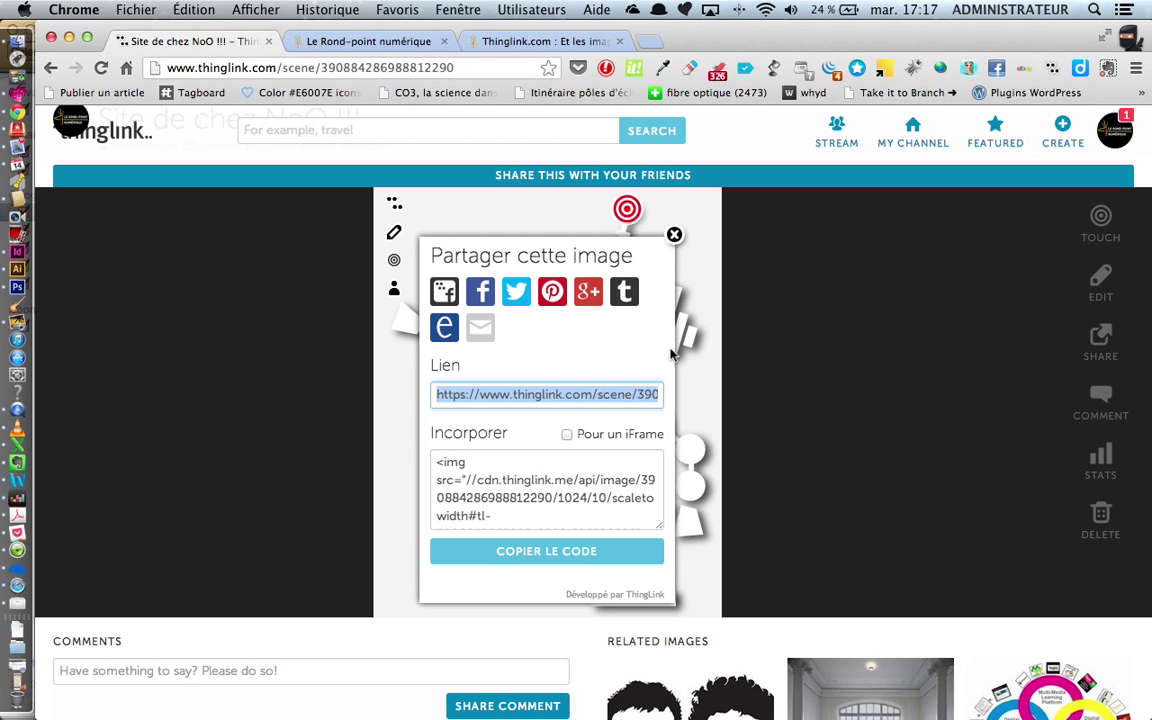
{"action": "left_click", "coordinate": [496, 465]}
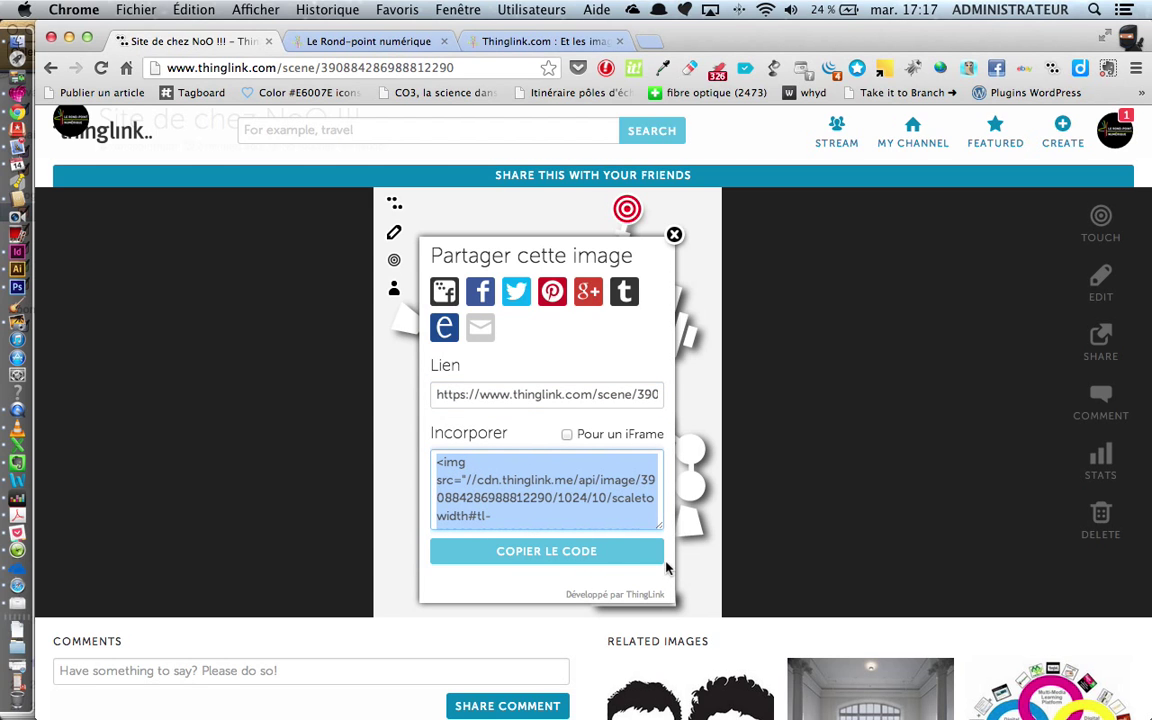
{"action": "left_click", "coordinate": [567, 436]}
{"action": "left_click", "coordinate": [567, 437]}
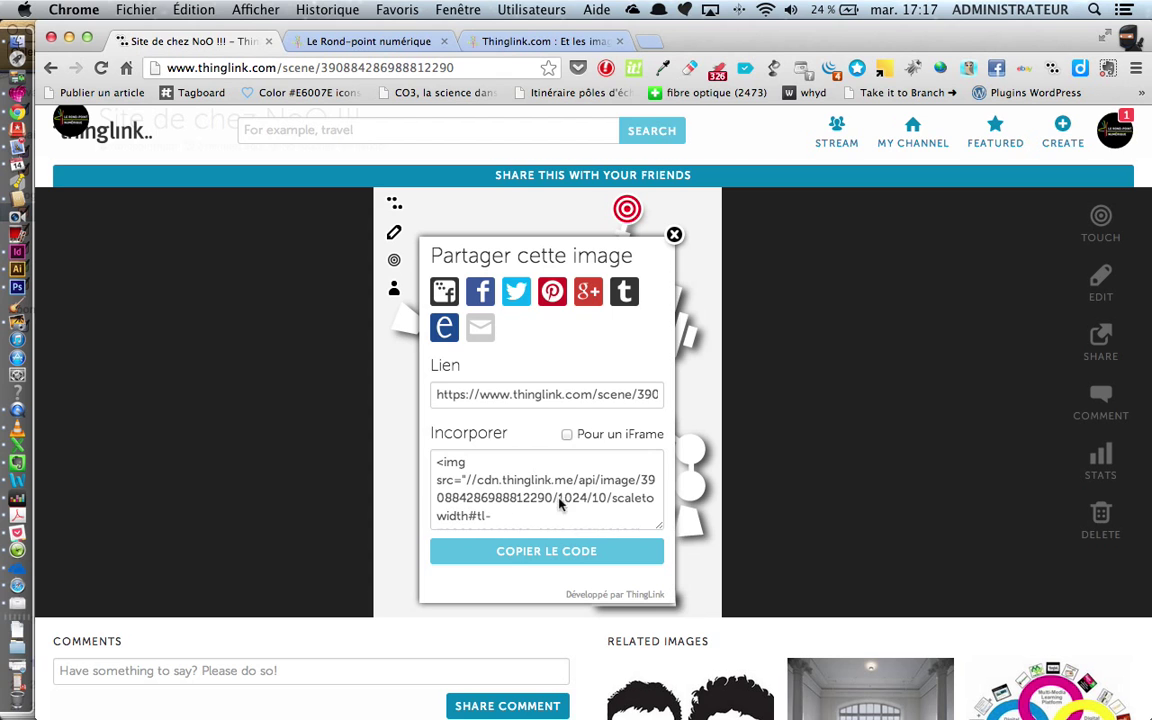
{"action": "left_click", "coordinate": [674, 236]}
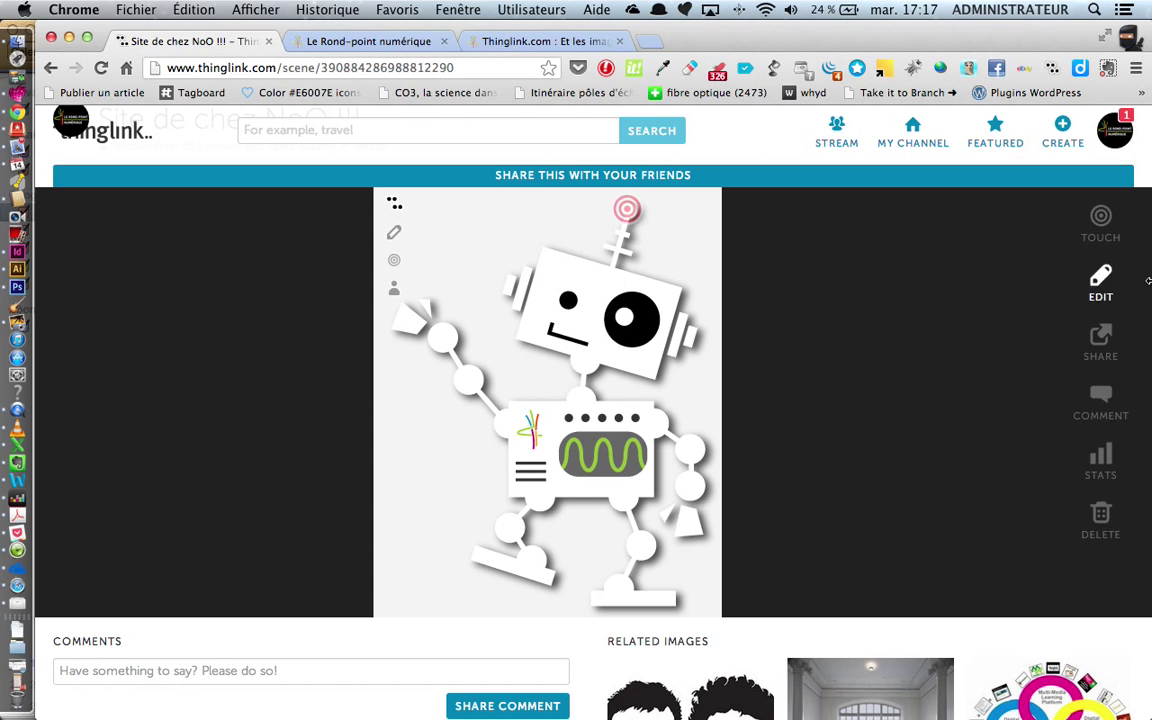
{"action": "left_click", "coordinate": [1100, 338]}
{"action": "left_click", "coordinate": [674, 236]}
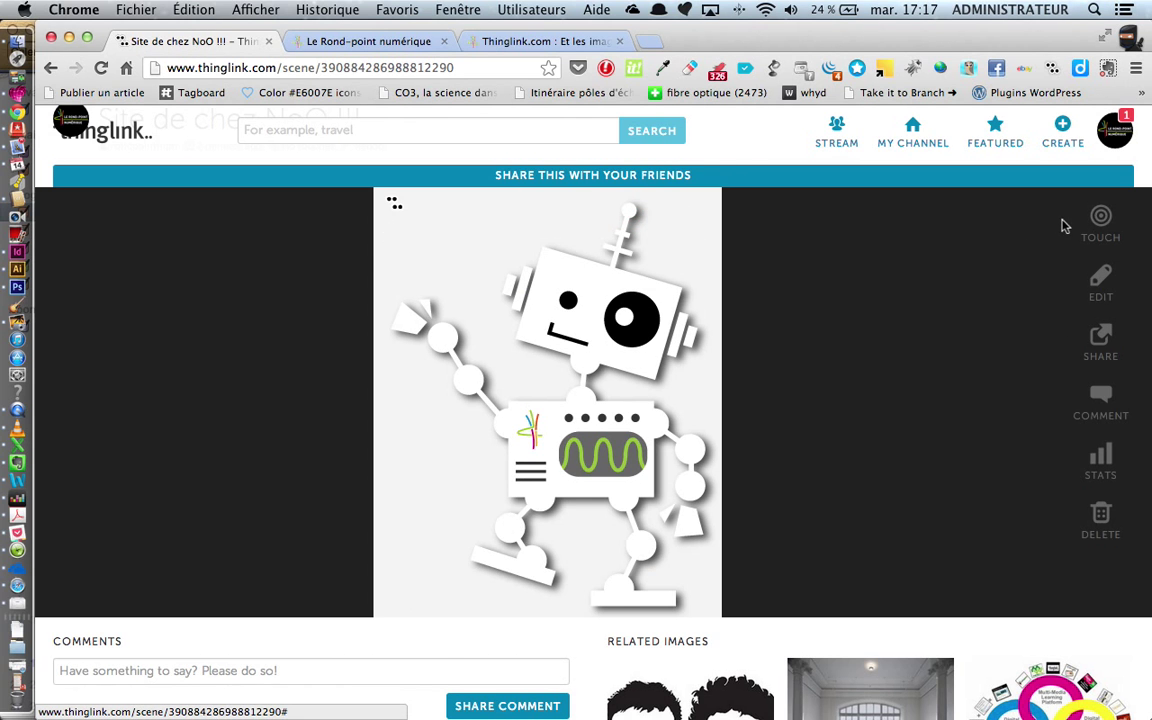
Switch to the Thinglink article and play the Google Earth video tagged in its office photo, closing the player again.
{"action": "left_click", "coordinate": [575, 43]}
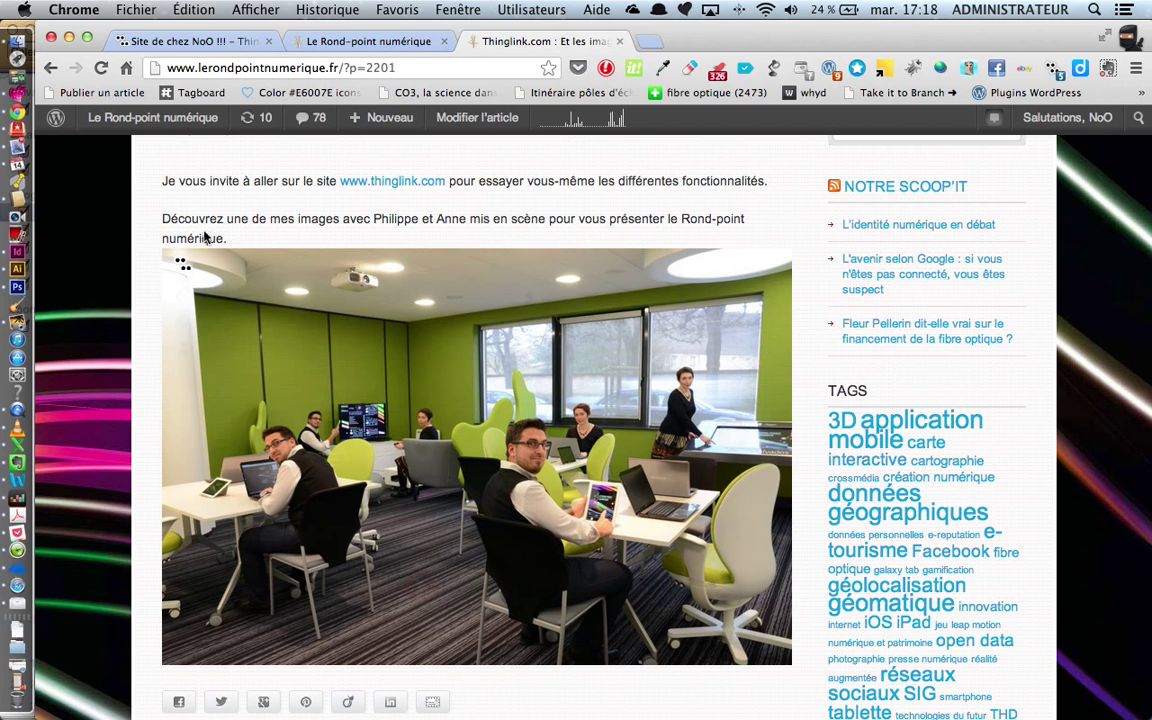
{"action": "mouse_move", "coordinate": [785, 528]}
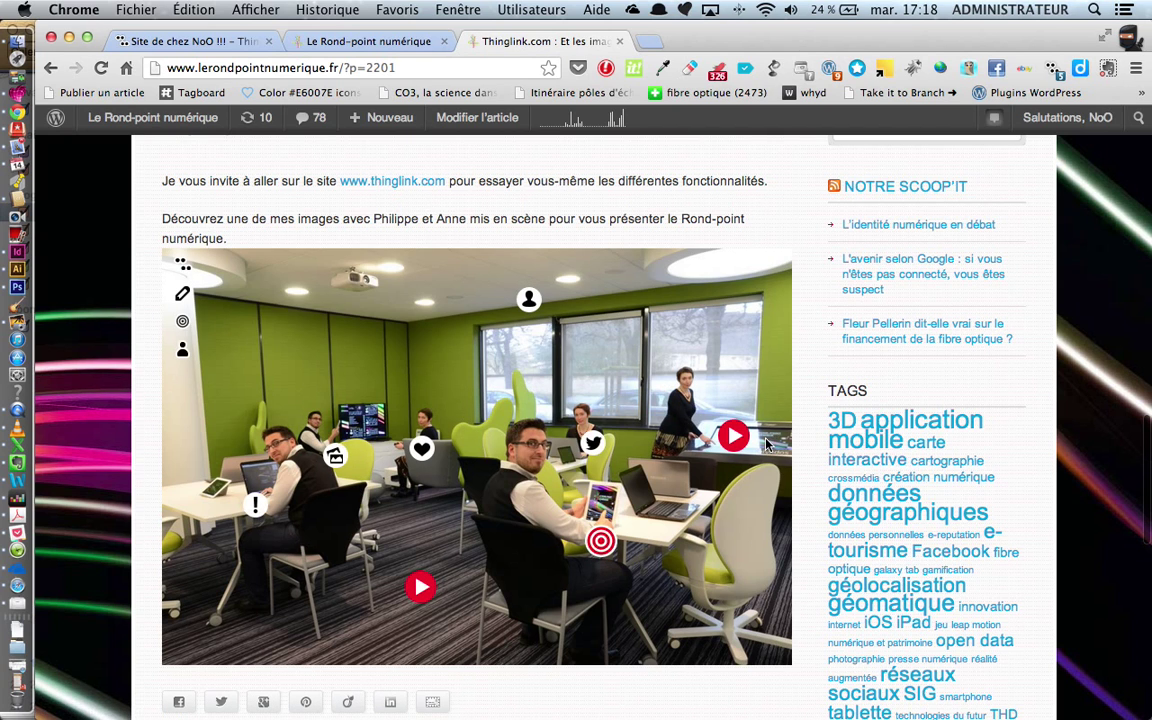
{"action": "mouse_move", "coordinate": [740, 440]}
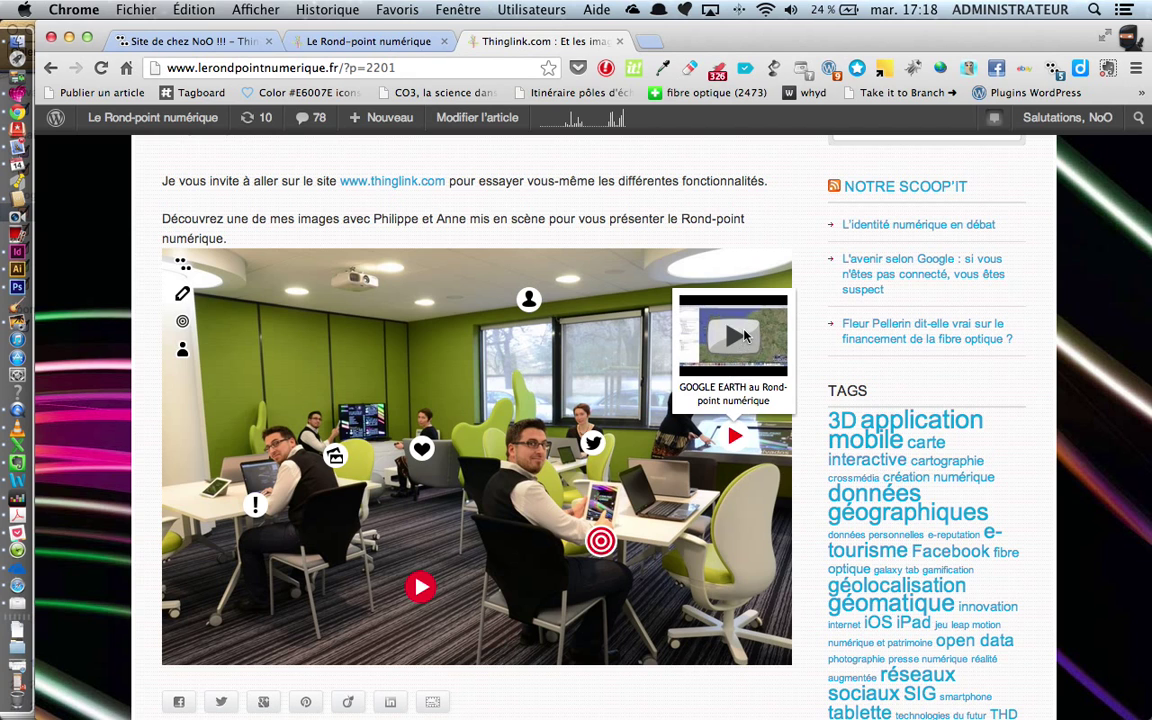
{"action": "left_click", "coordinate": [745, 337]}
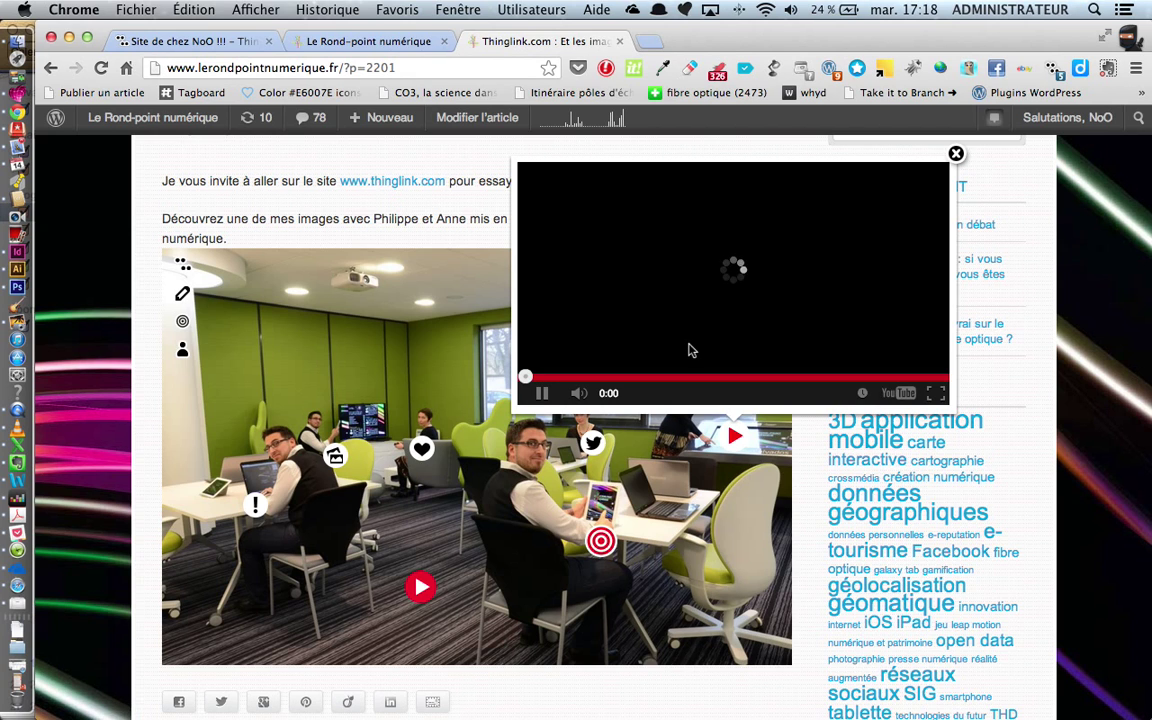
{"action": "left_click", "coordinate": [957, 154]}
Preview the café-tablette, Scoop.it and agenda tags on the office photo and return to the robot image.
{"action": "mouse_move", "coordinate": [616, 537]}
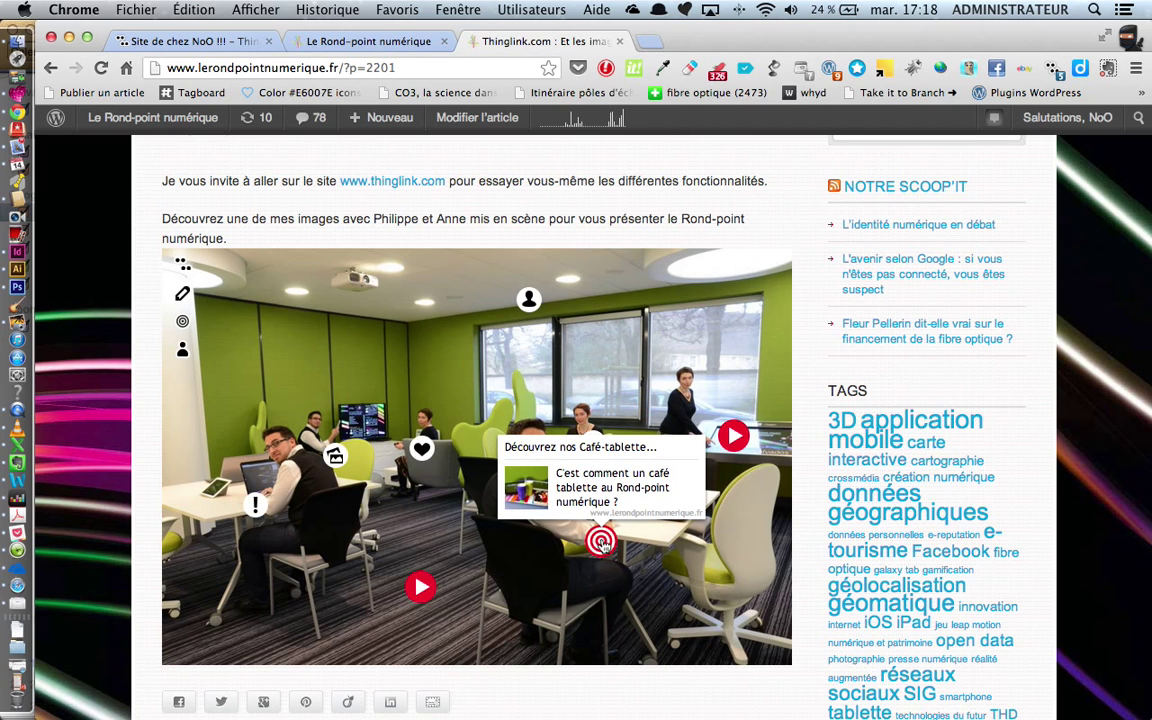
{"action": "mouse_move", "coordinate": [425, 451]}
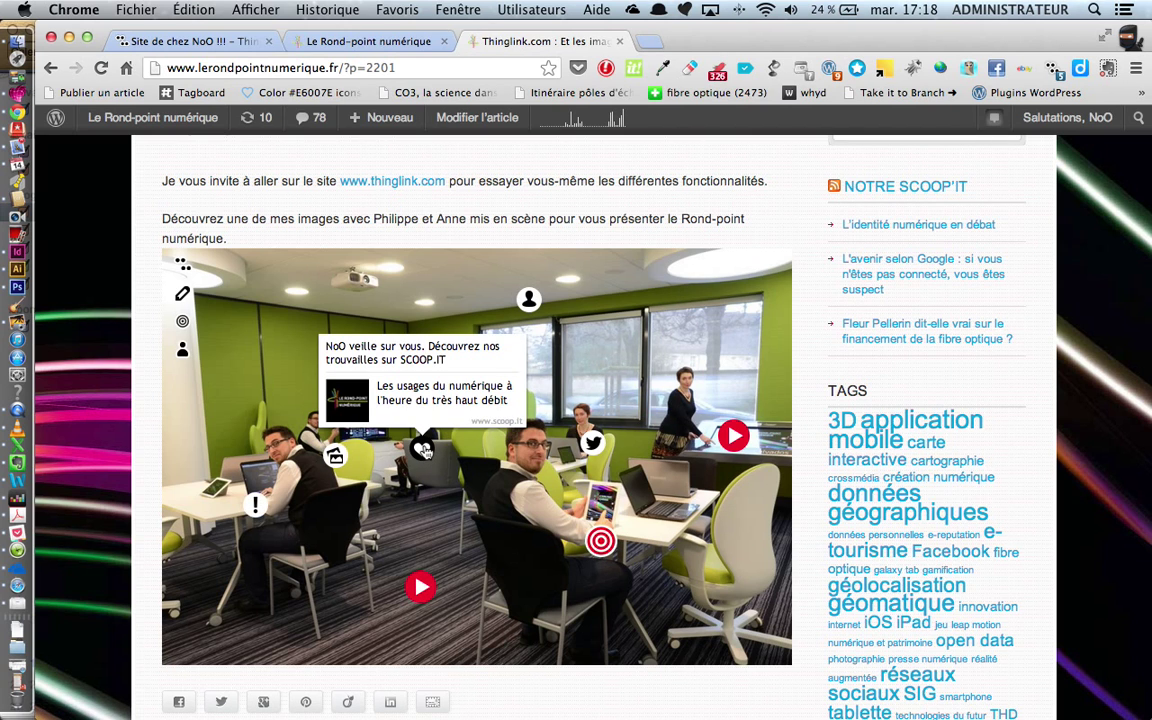
{"action": "mouse_move", "coordinate": [425, 600]}
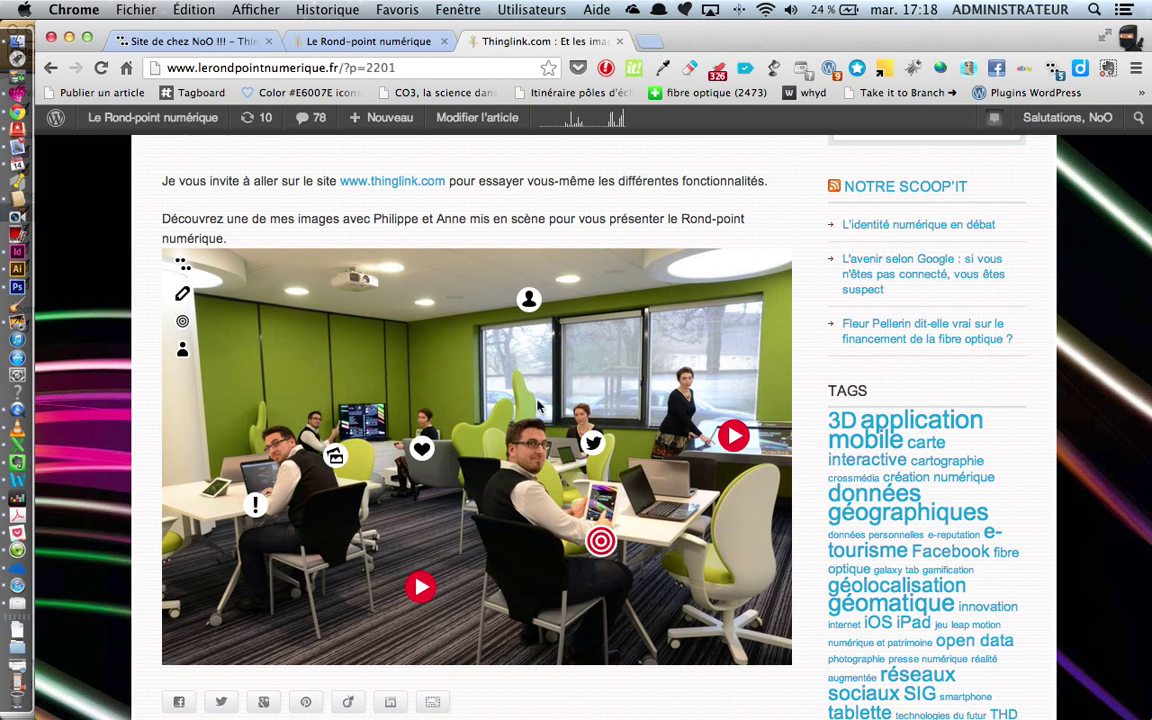
{"action": "mouse_move", "coordinate": [337, 462]}
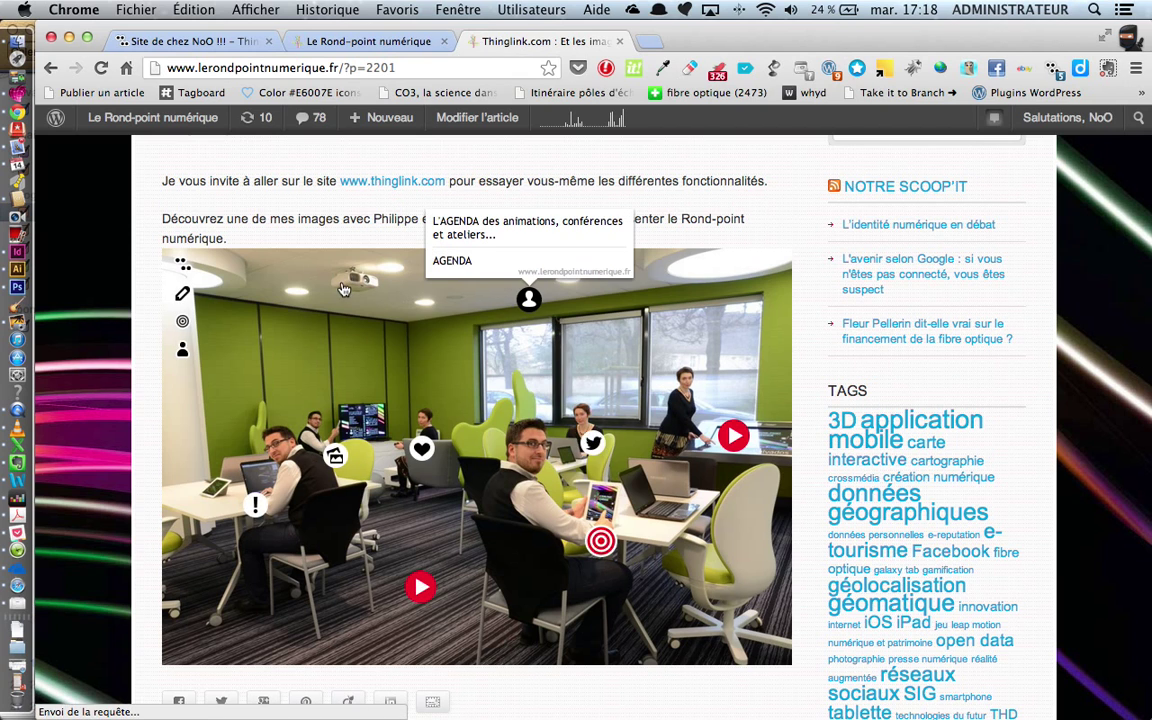
{"action": "left_click", "coordinate": [230, 41]}
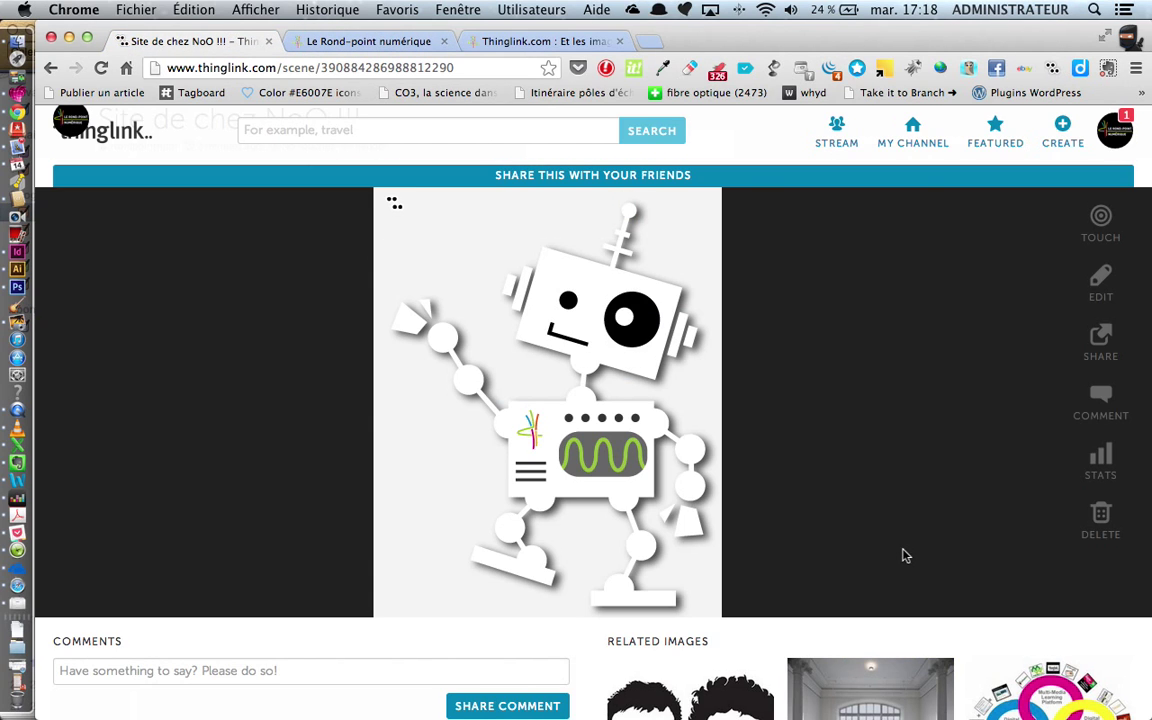